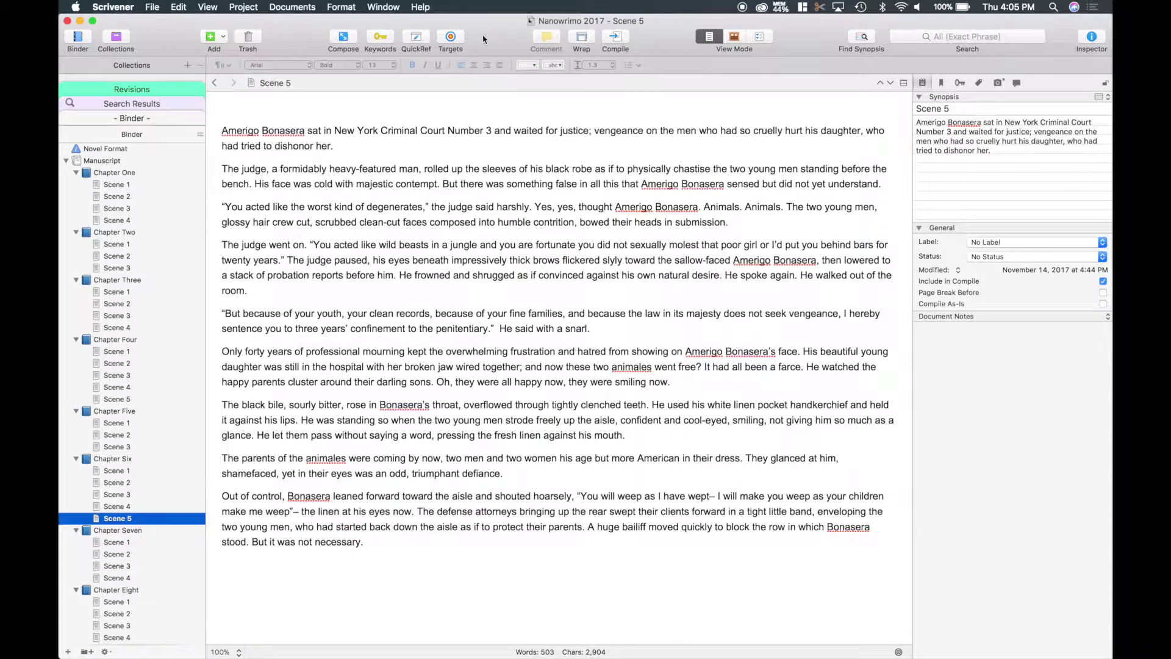
Step: Show the manuscript and session word targets, move the readout to the editor's middle, then dismiss it
{"action": "left_click", "coordinate": [451, 38]}
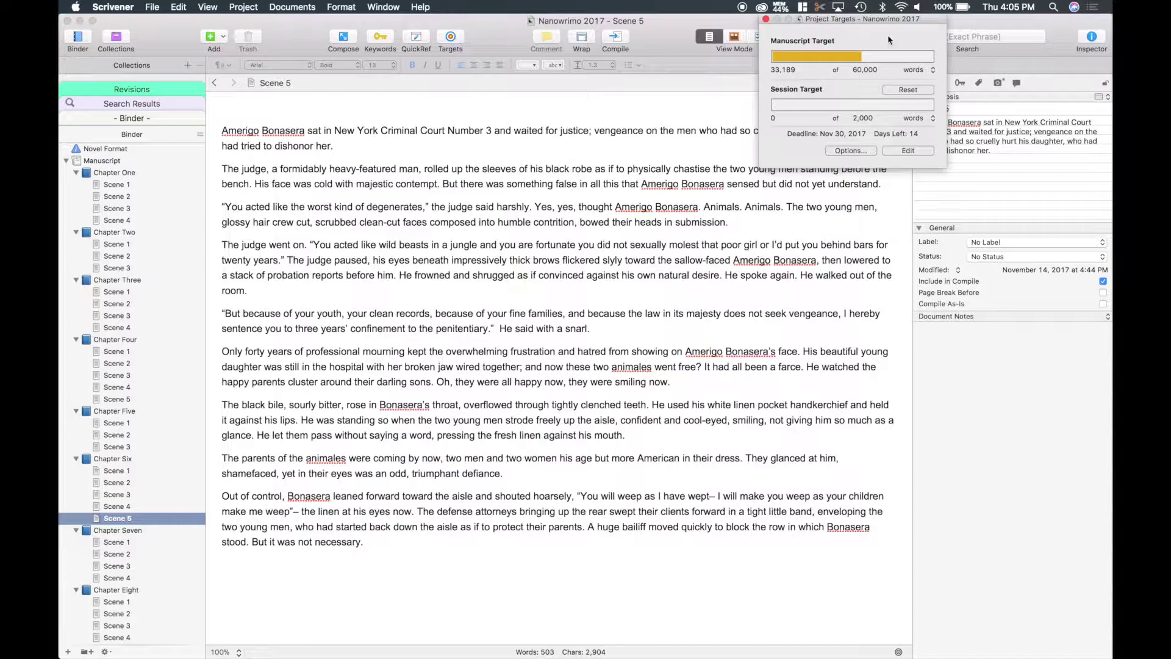
{"action": "left_click_drag", "start_coordinate": [852, 23], "coordinate": [635, 199]}
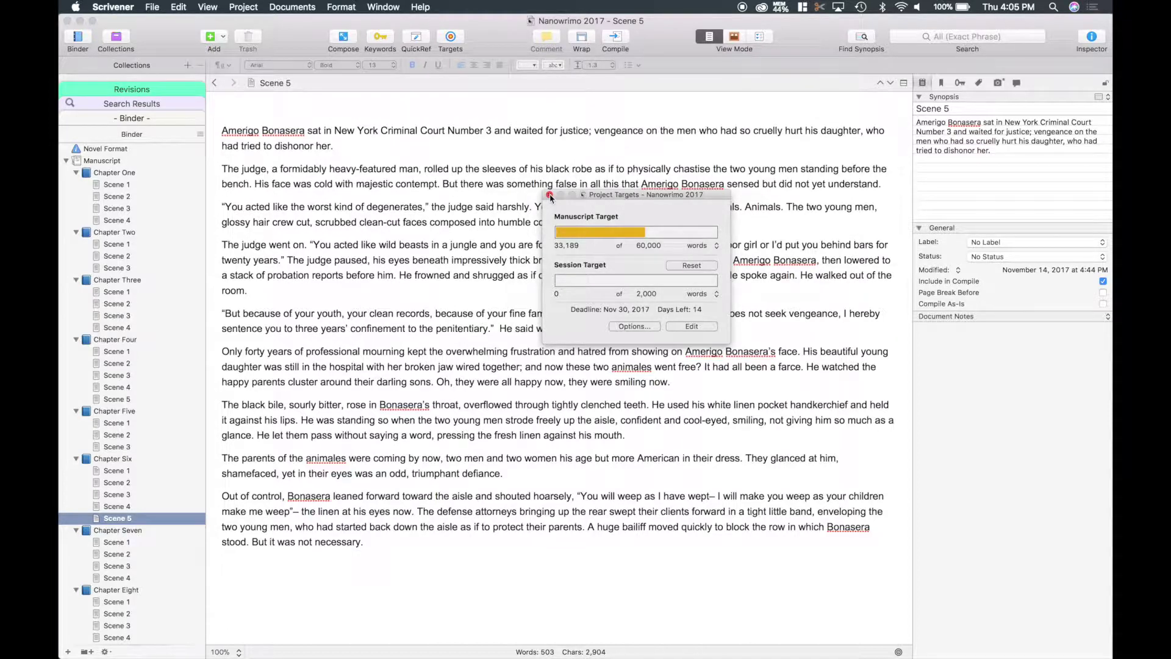
{"action": "left_click", "coordinate": [450, 38]}
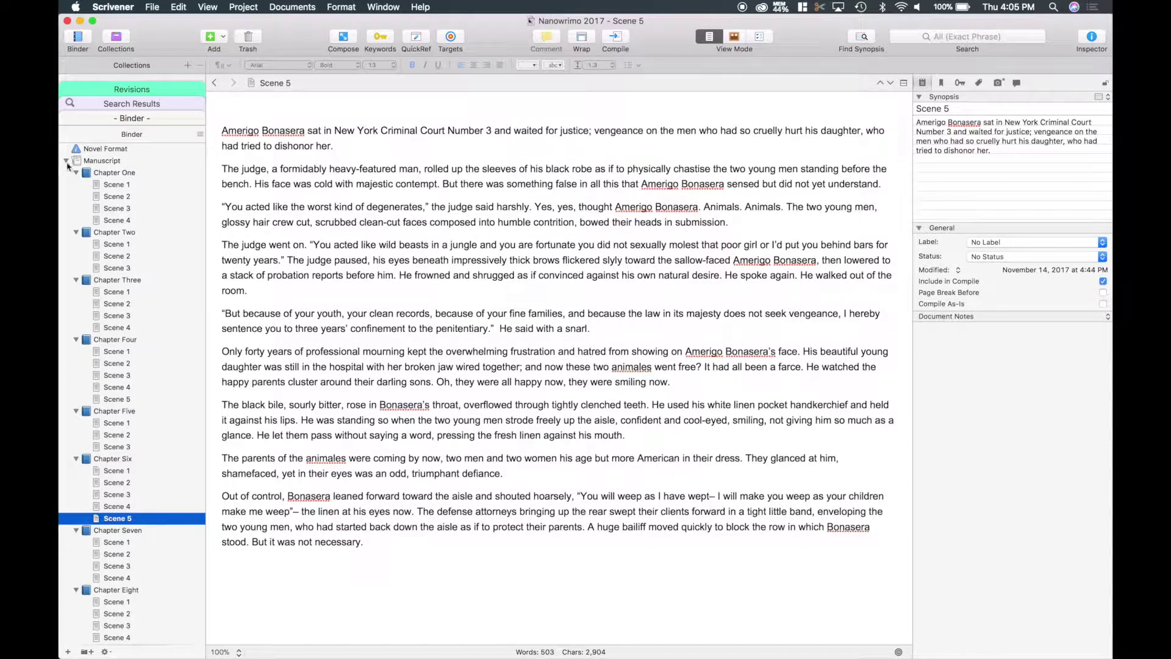
Step: Expand the Manuscript folder so every chapter's scenes are listed in the binder
{"action": "left_click", "coordinate": [67, 161]}
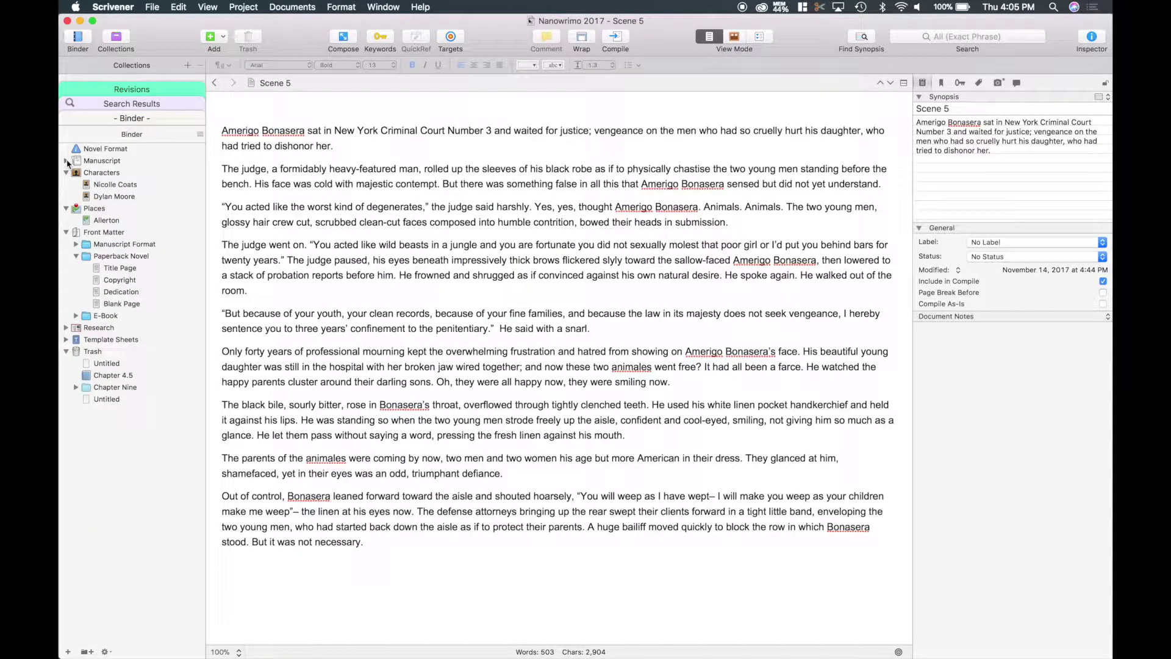
{"action": "left_click", "coordinate": [66, 161]}
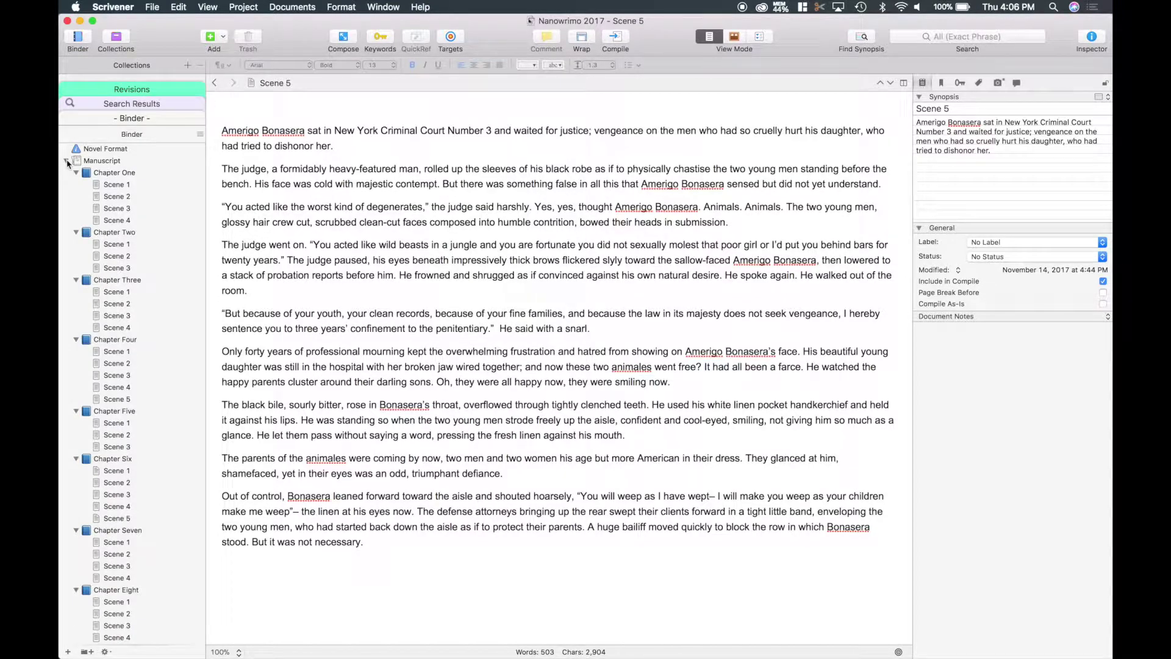
{"action": "left_click", "coordinate": [67, 161]}
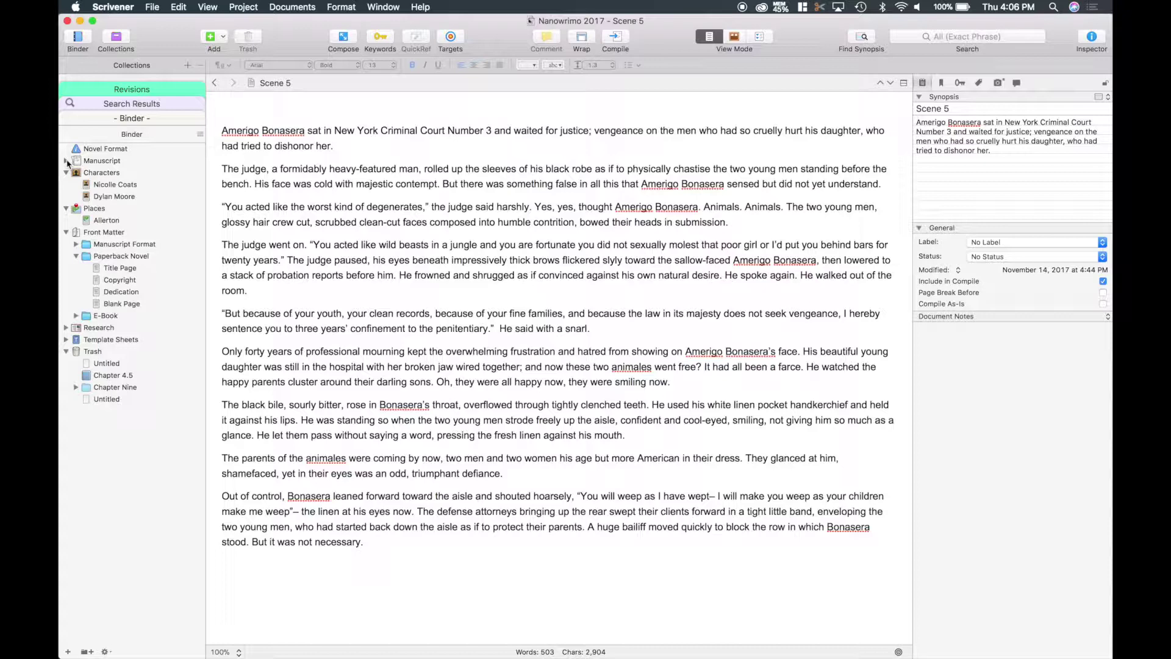
{"action": "left_click", "coordinate": [67, 161]}
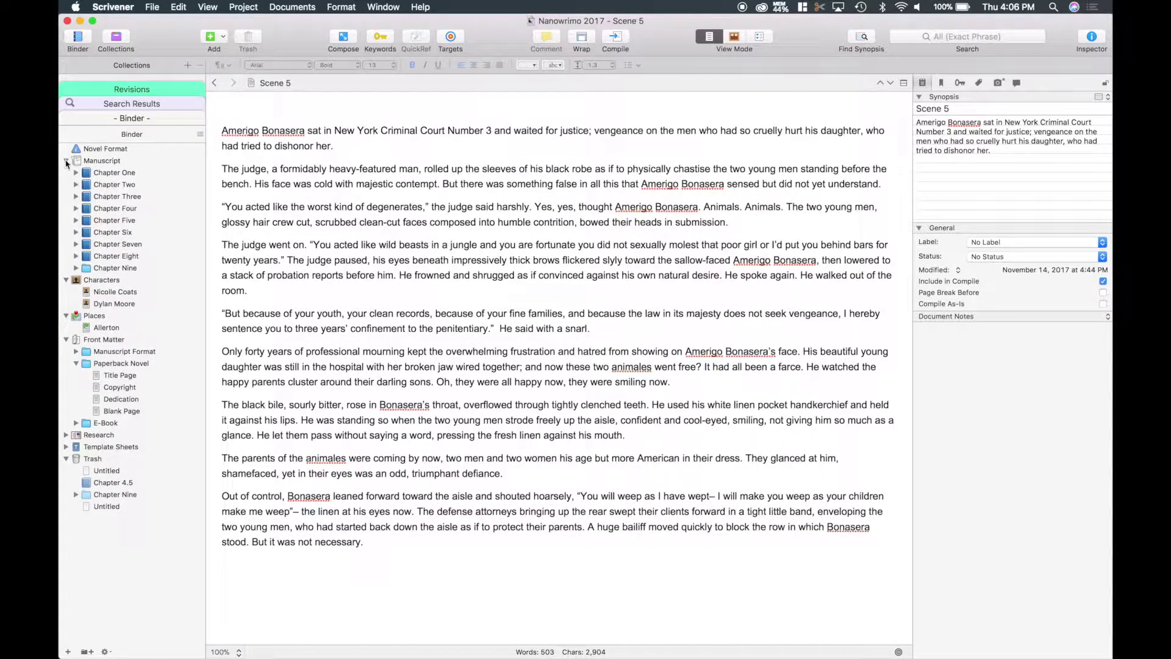
{"action": "left_click", "coordinate": [67, 161]}
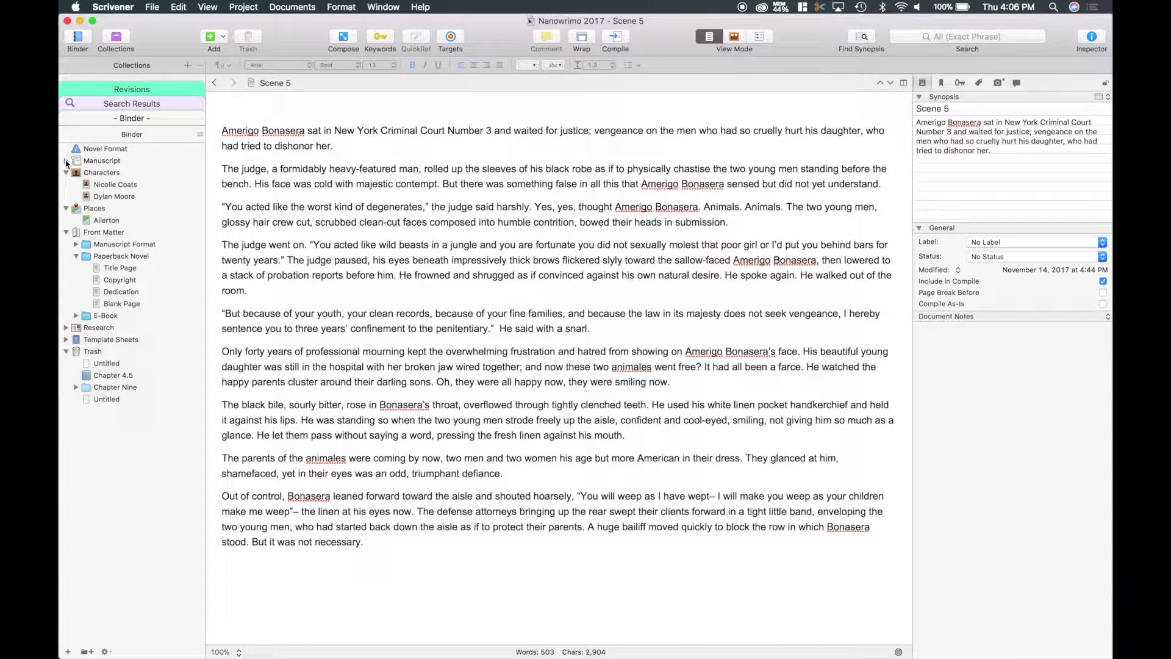
{"action": "left_click", "coordinate": [67, 161], "text": "alt"}
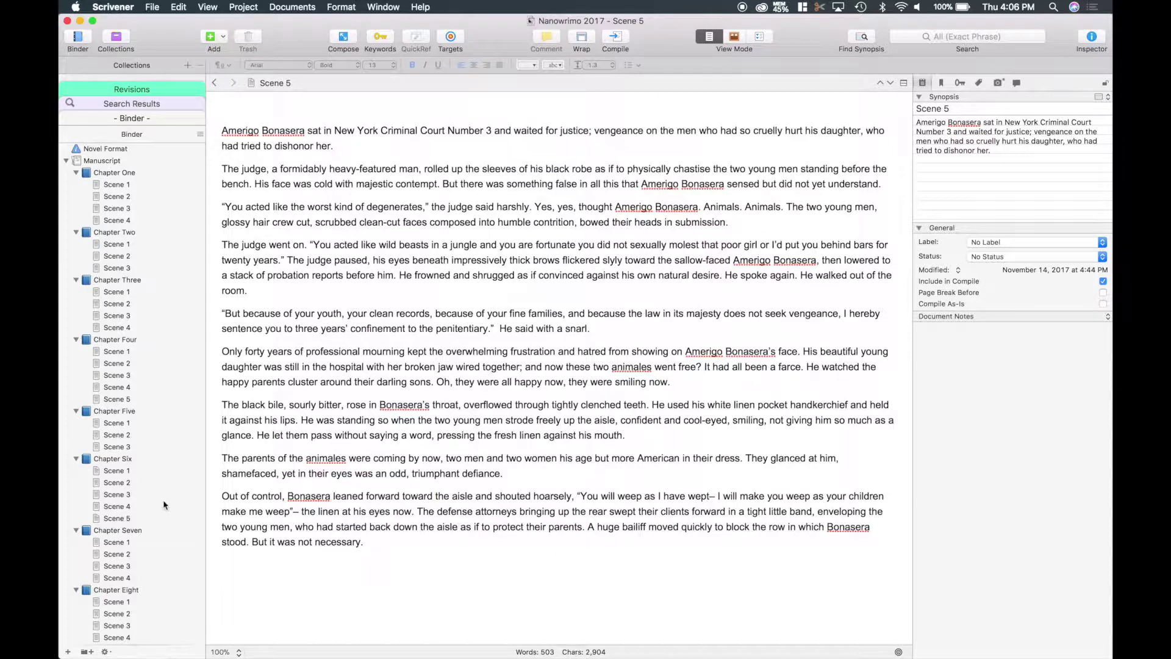
Step: Move Chapter Six's Scene 5 under Scene 2, then back to the chapter's end
{"action": "left_click", "coordinate": [113, 520]}
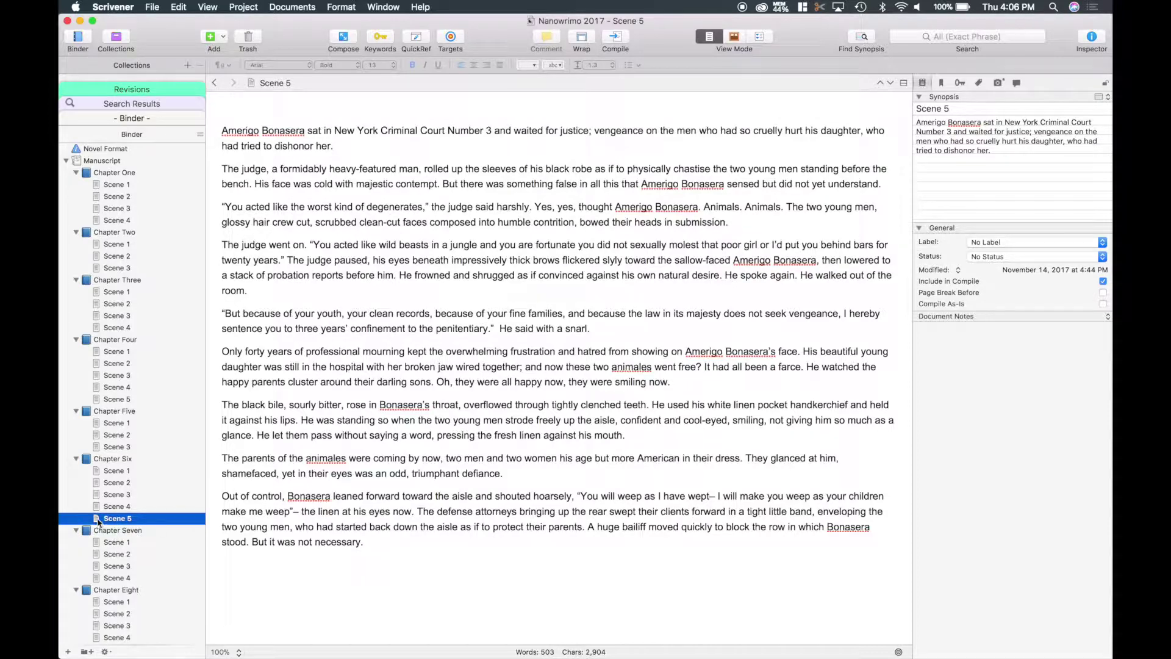
{"action": "left_click_drag", "start_coordinate": [97, 520], "coordinate": [106, 486]}
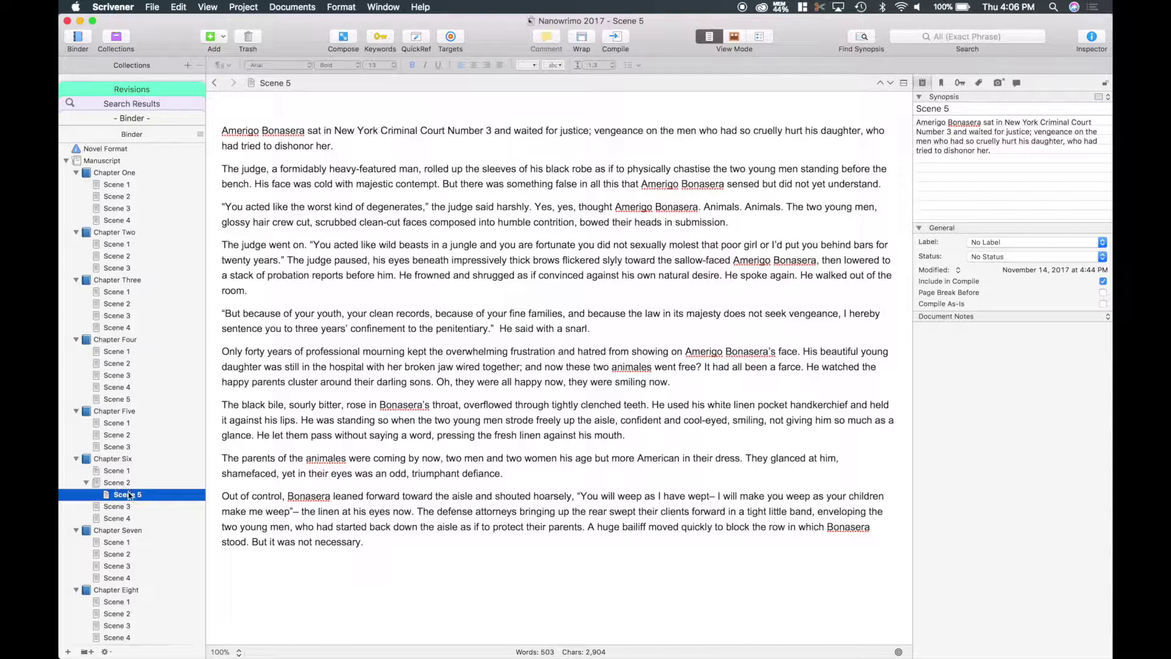
{"action": "left_click", "coordinate": [86, 483]}
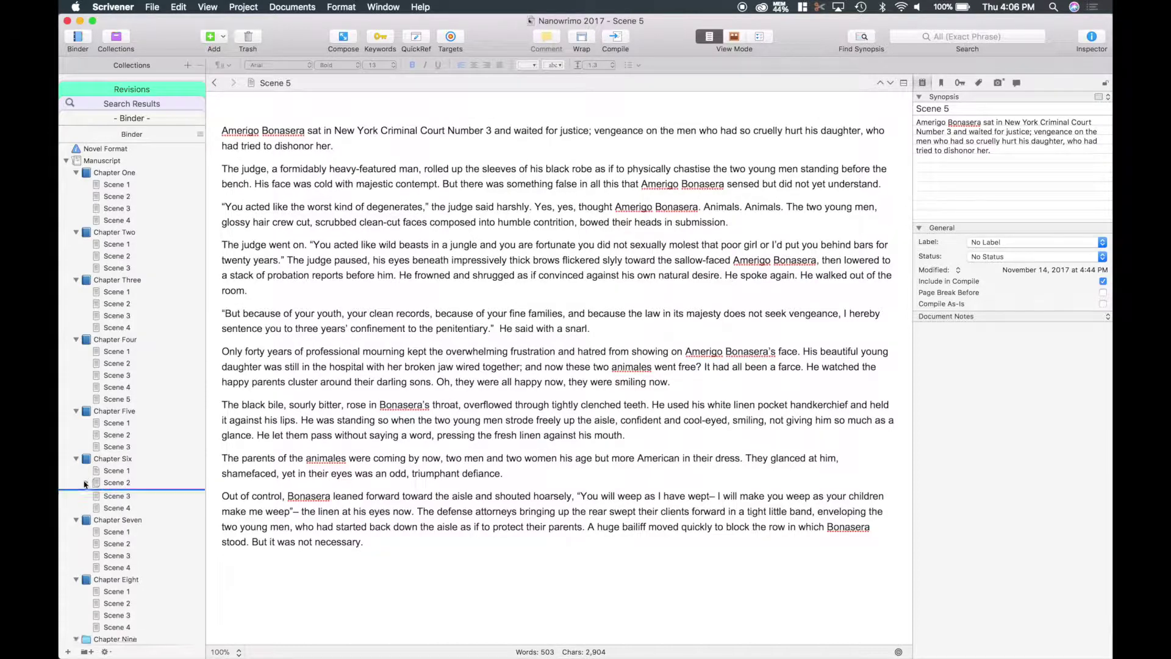
{"action": "left_click", "coordinate": [85, 483]}
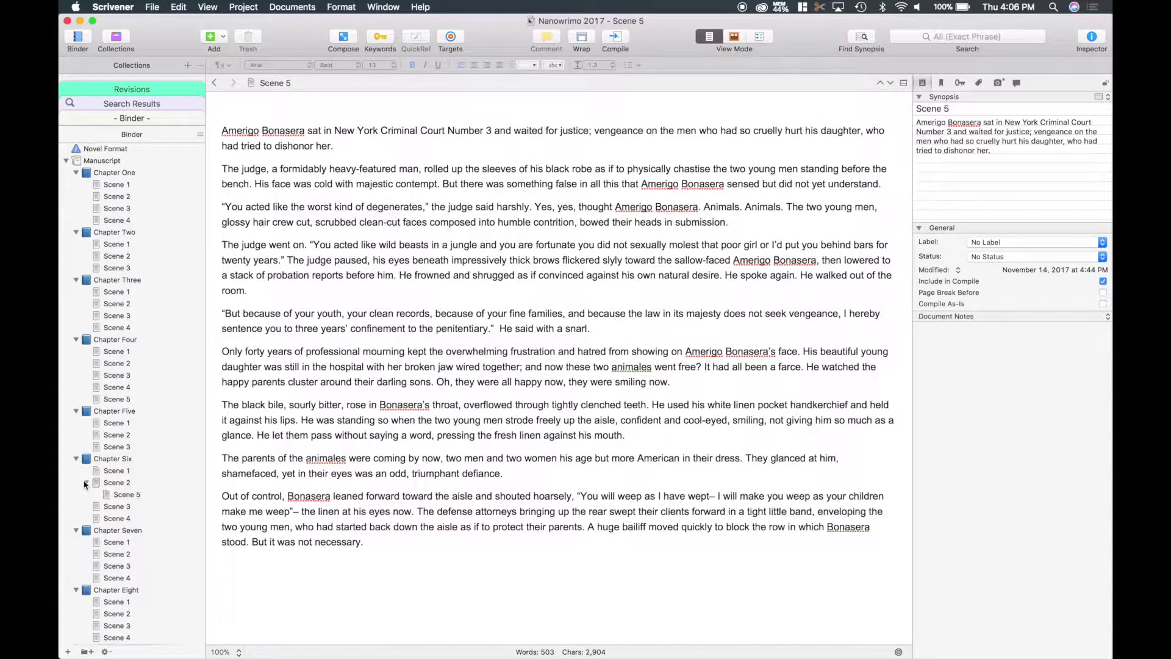
{"action": "left_click", "coordinate": [123, 496]}
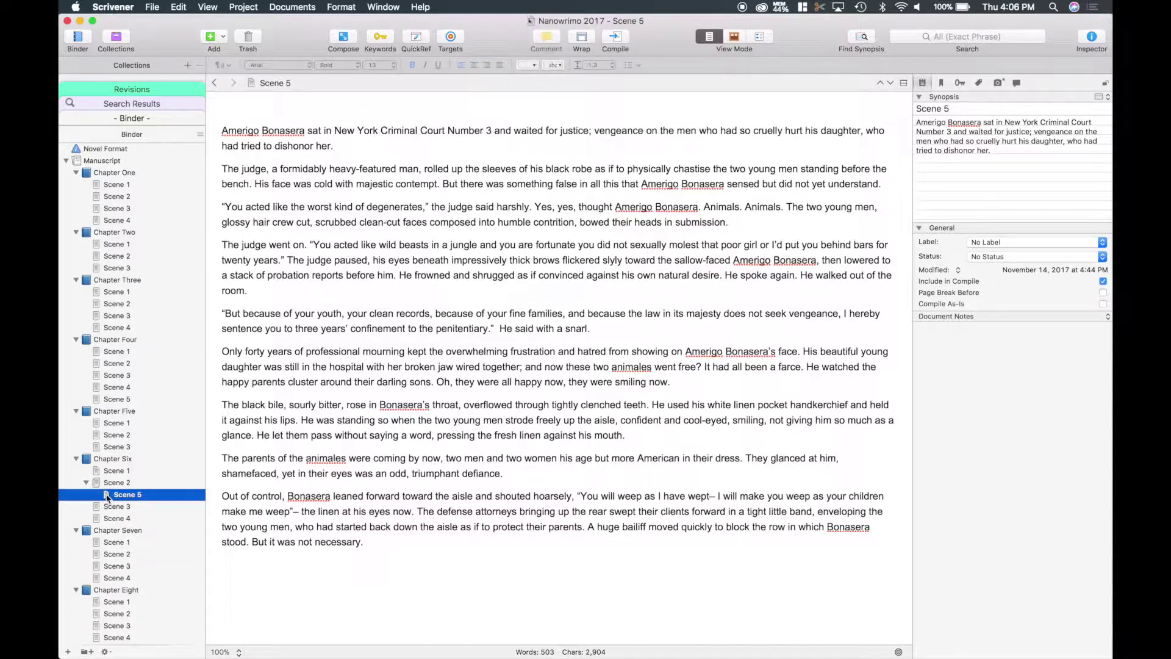
{"action": "left_click_drag", "start_coordinate": [108, 497], "coordinate": [101, 525]}
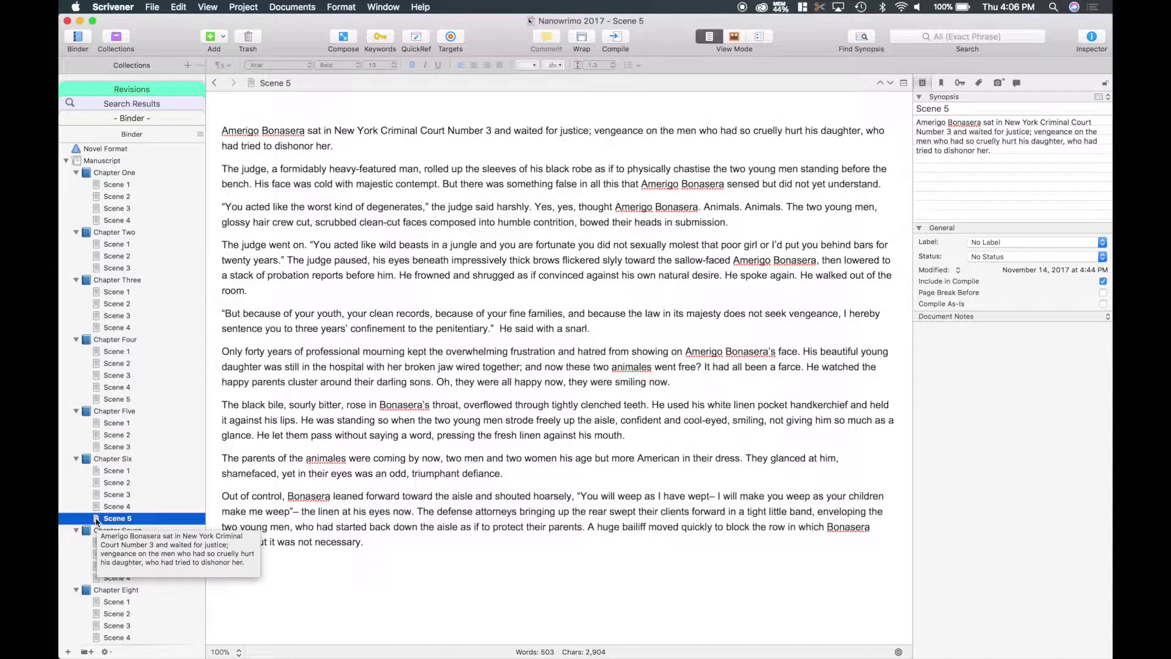
Step: Try placing Scene 5 between Scenes 1 and 2, then return it below Scene 4
{"action": "left_click_drag", "start_coordinate": [96, 520], "coordinate": [95, 478]}
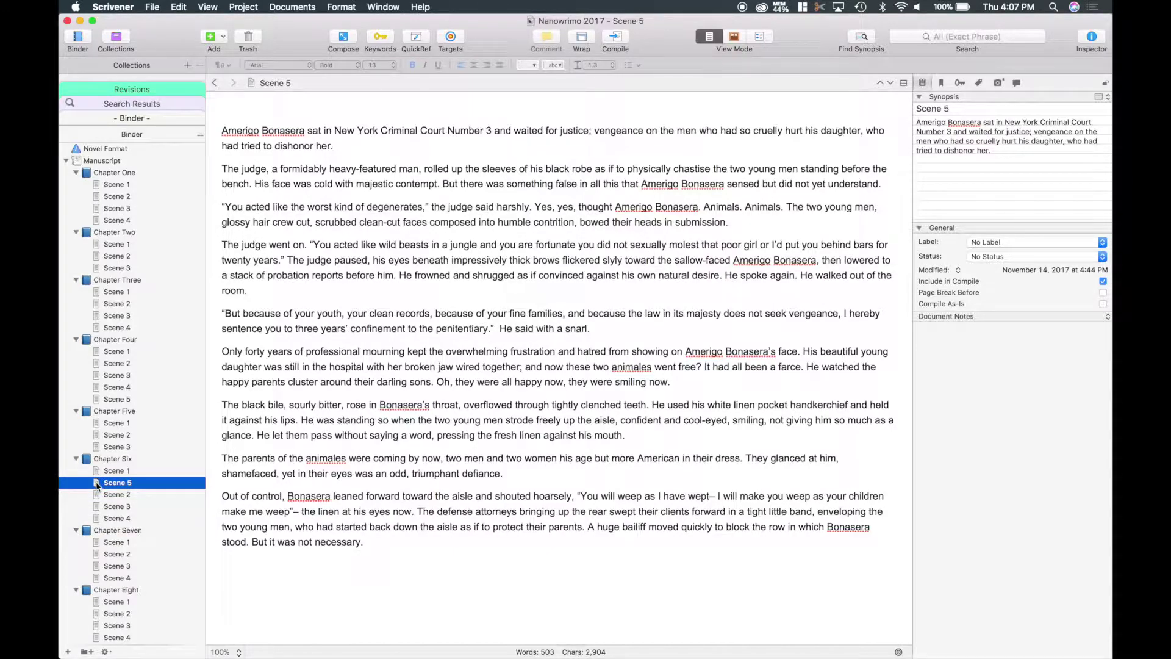
{"action": "left_click_drag", "start_coordinate": [96, 486], "coordinate": [90, 523]}
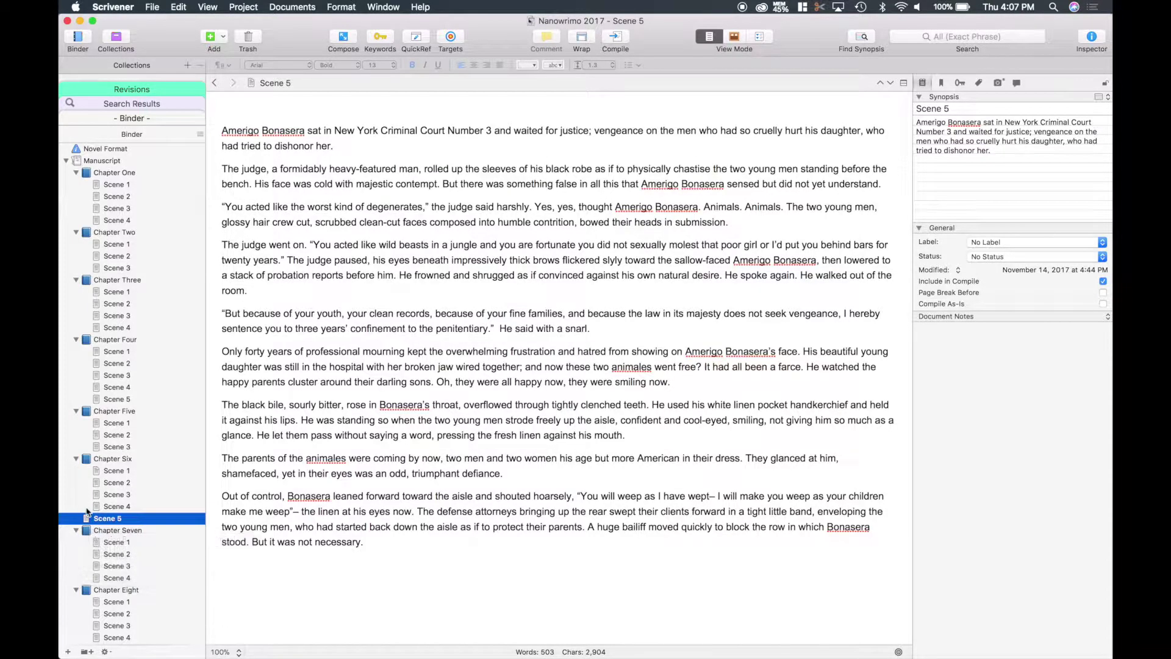
{"action": "left_click", "coordinate": [87, 509]}
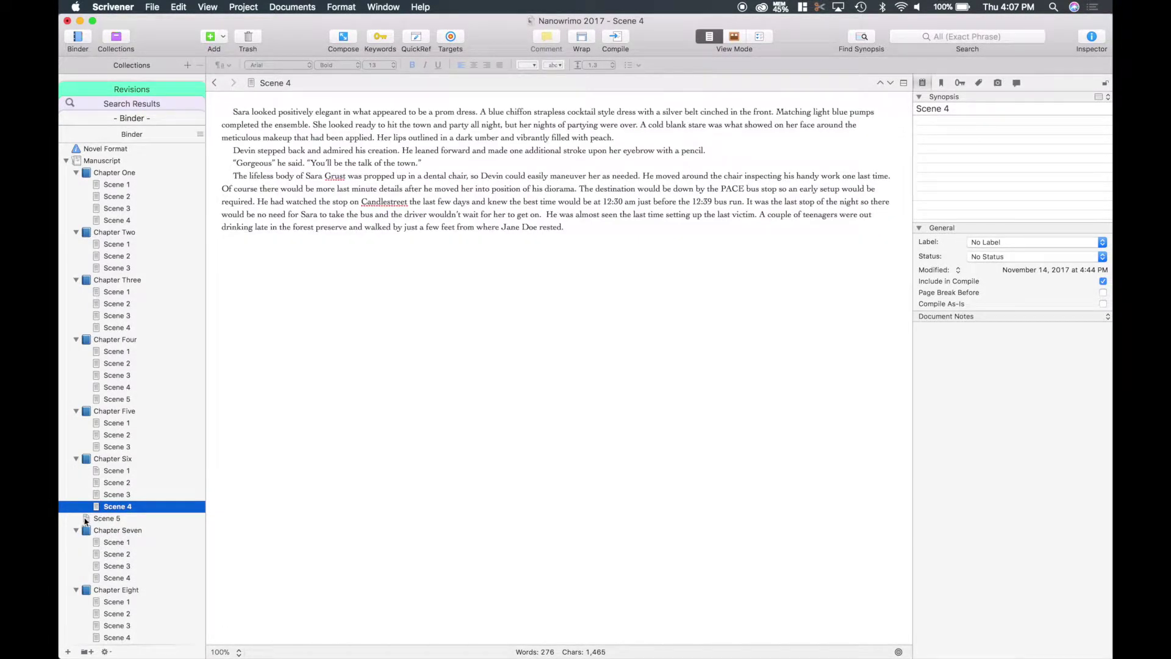
{"action": "left_click", "coordinate": [86, 520]}
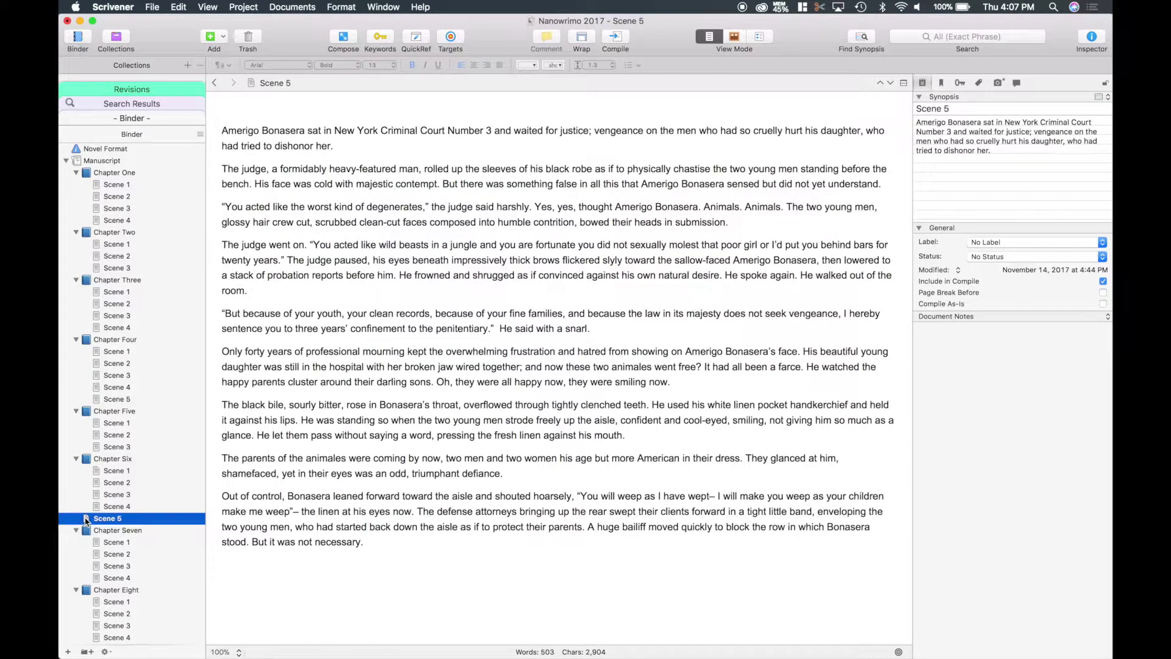
{"action": "left_click_drag", "start_coordinate": [86, 521], "coordinate": [90, 520]}
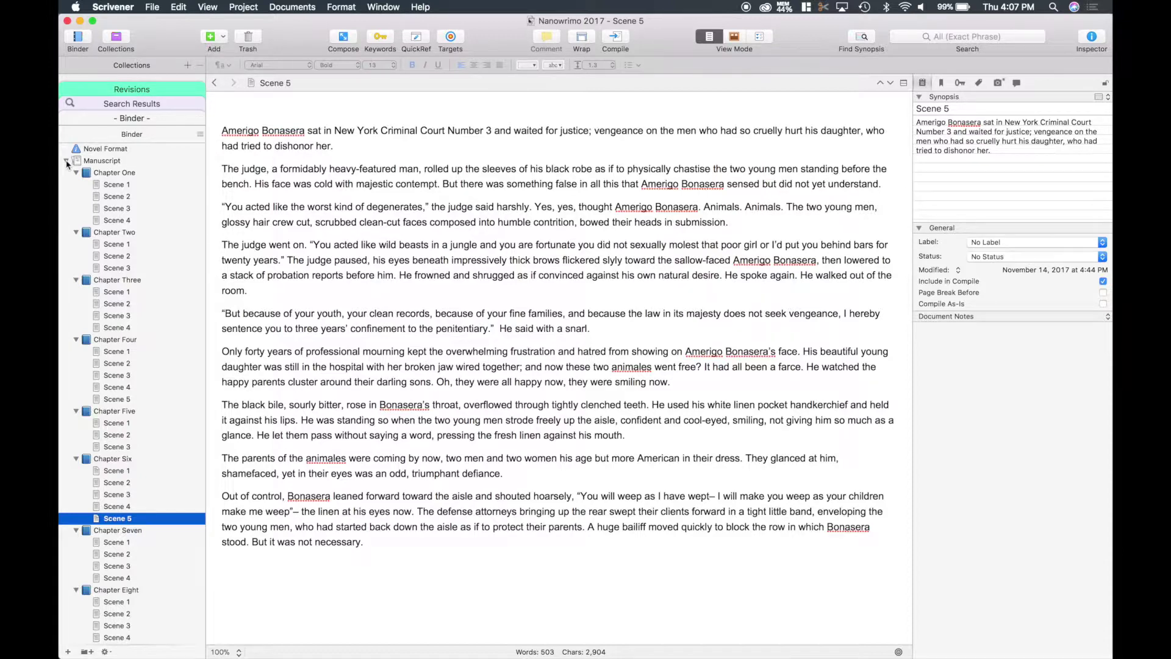
Step: Collapse the Manuscript folder and open Dylan Moore's character sheet under Characters
{"action": "left_click", "coordinate": [66, 161]}
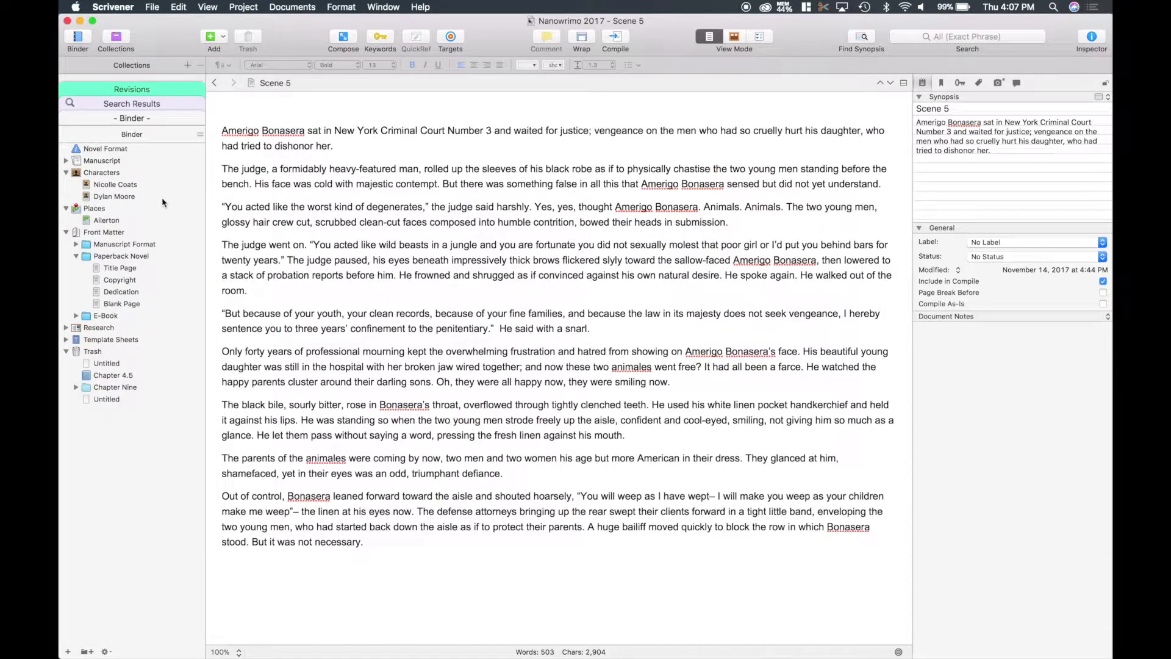
{"action": "left_click", "coordinate": [110, 196]}
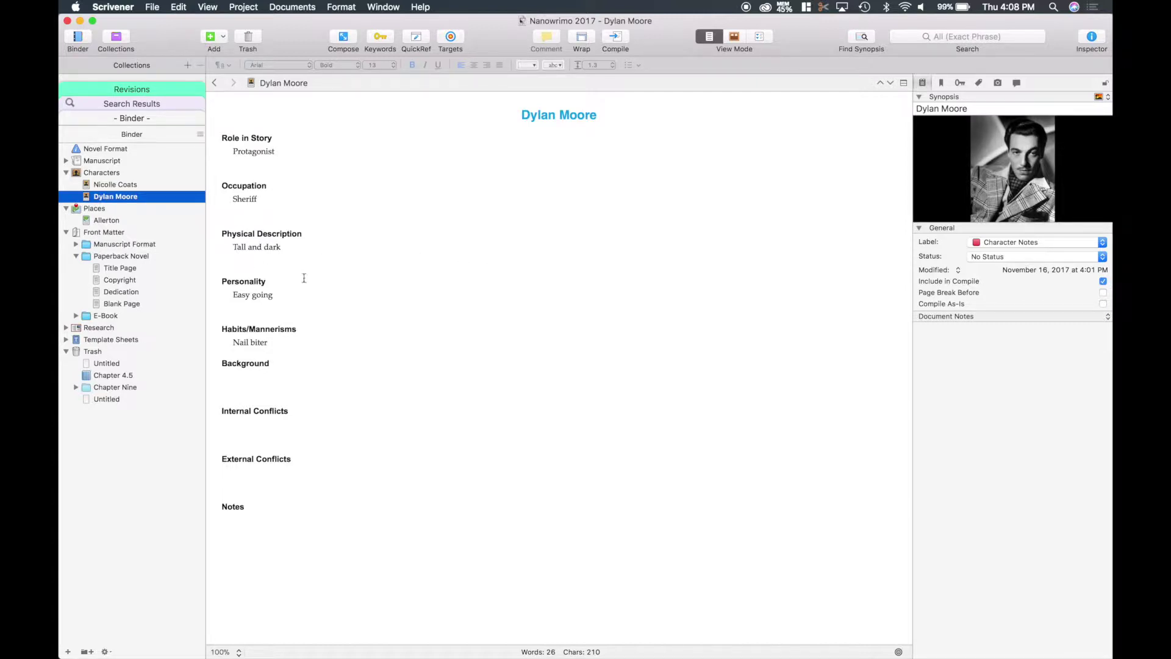
{"action": "key", "text": "super+Tab"}
{"action": "key", "text": "super+Tab"}
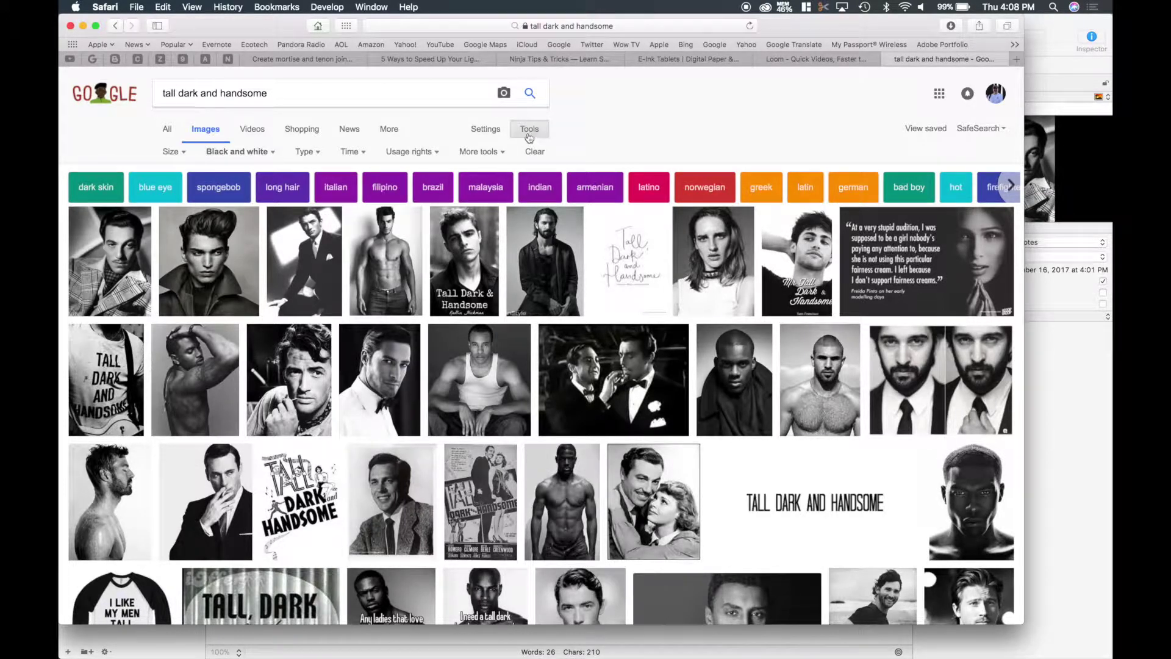
Step: Filter the image results to black and white and drag the first photo into Scrivener
{"action": "left_click", "coordinate": [275, 155]}
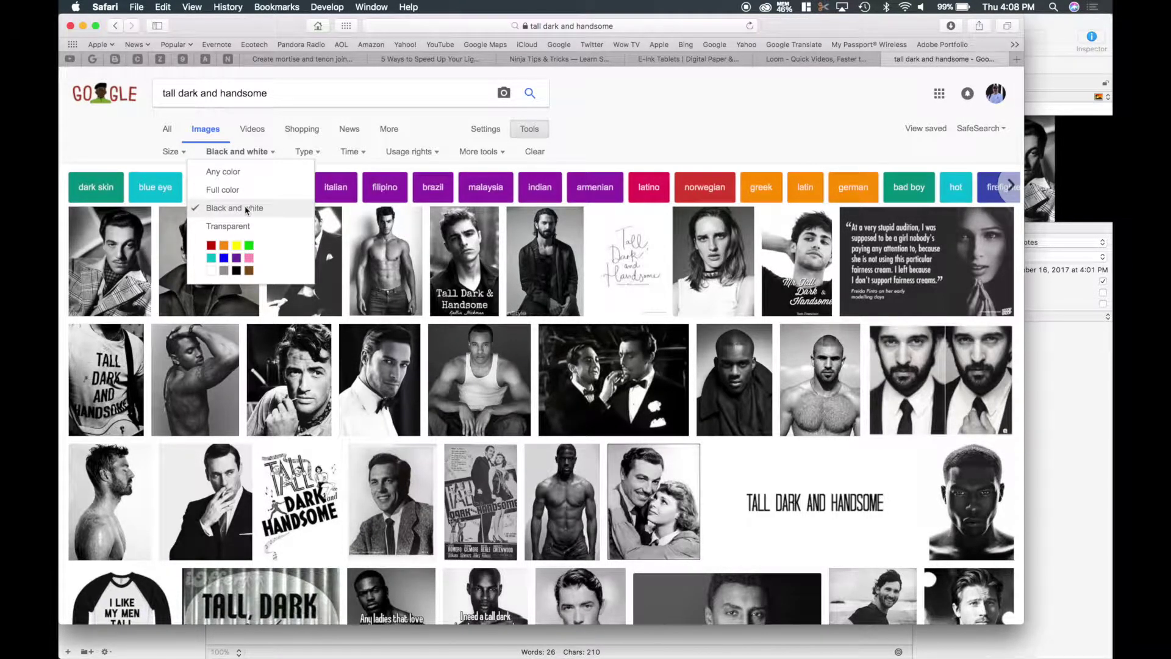
{"action": "left_click", "coordinate": [137, 153]}
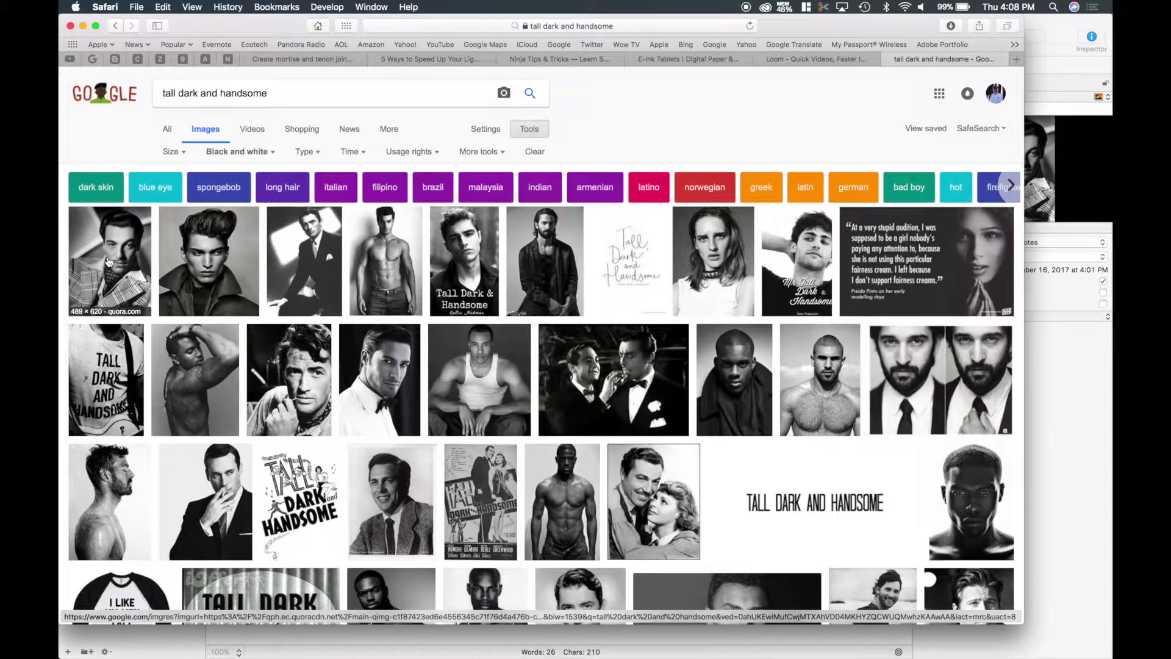
{"action": "left_click_drag", "start_coordinate": [108, 261], "coordinate": [826, 246]}
{"action": "key", "text": "super+Tab"}
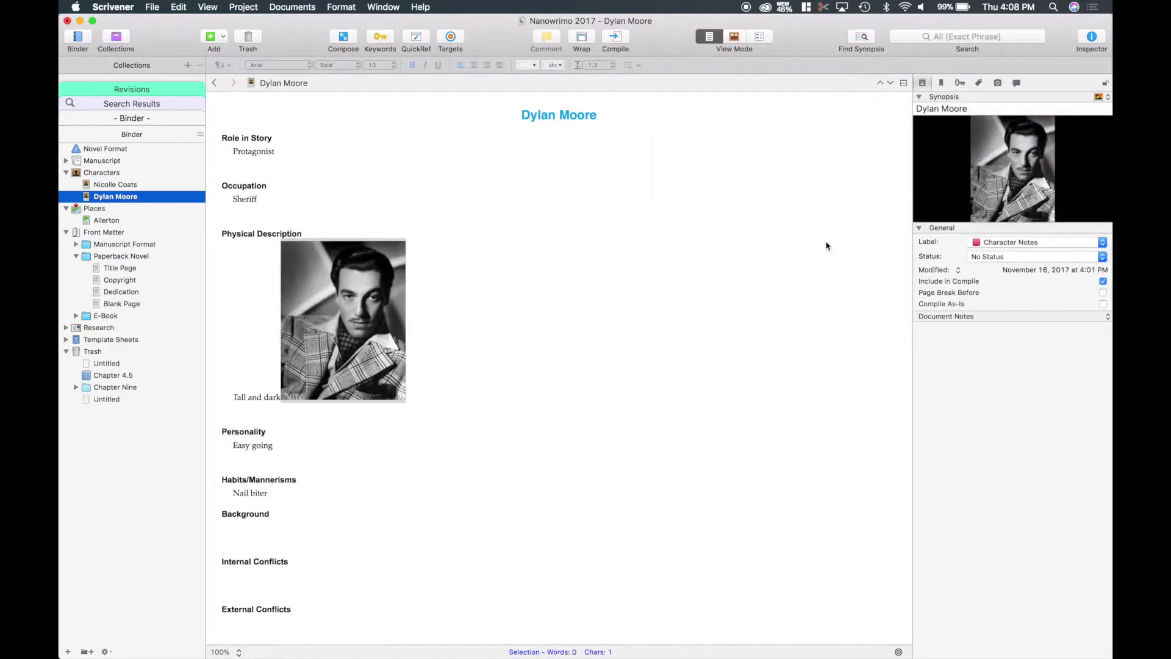
Step: Delete the inline photo so Physical Description reads only 'Tall and dark'
{"action": "left_click", "coordinate": [354, 326]}
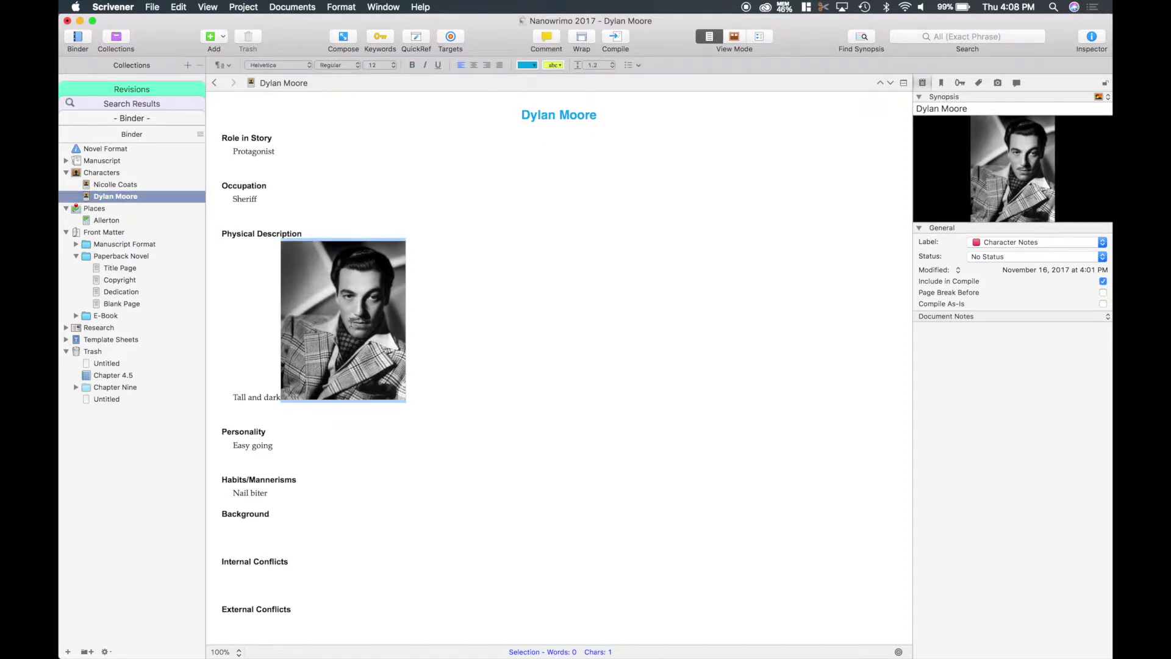
{"action": "key", "text": "BackSpace"}
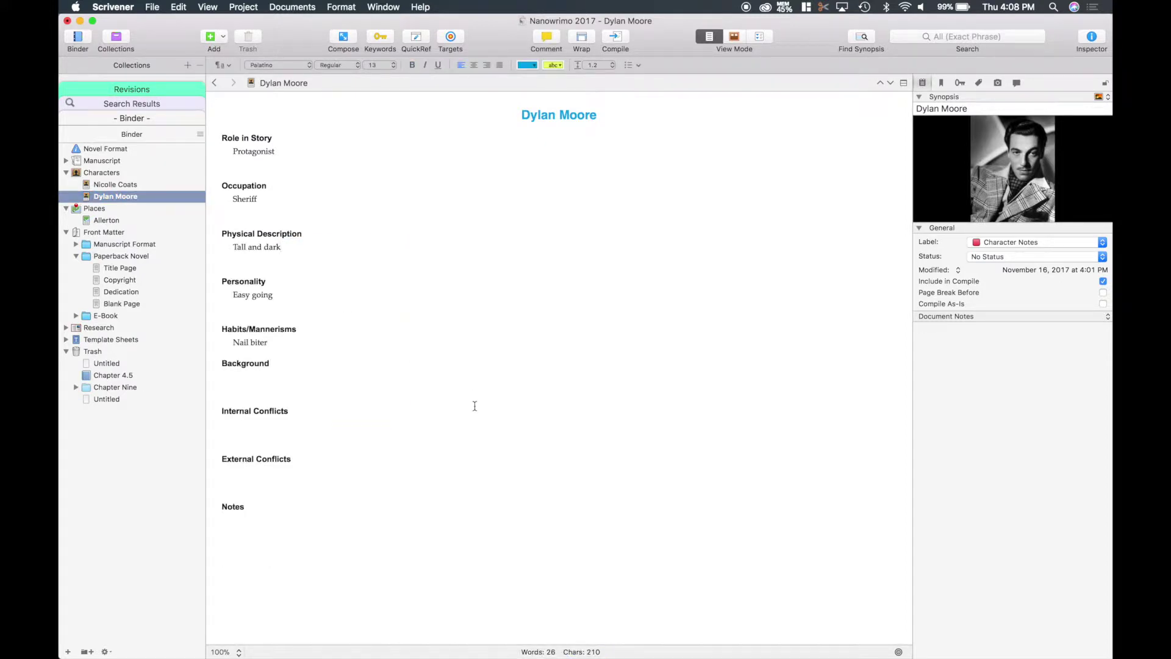